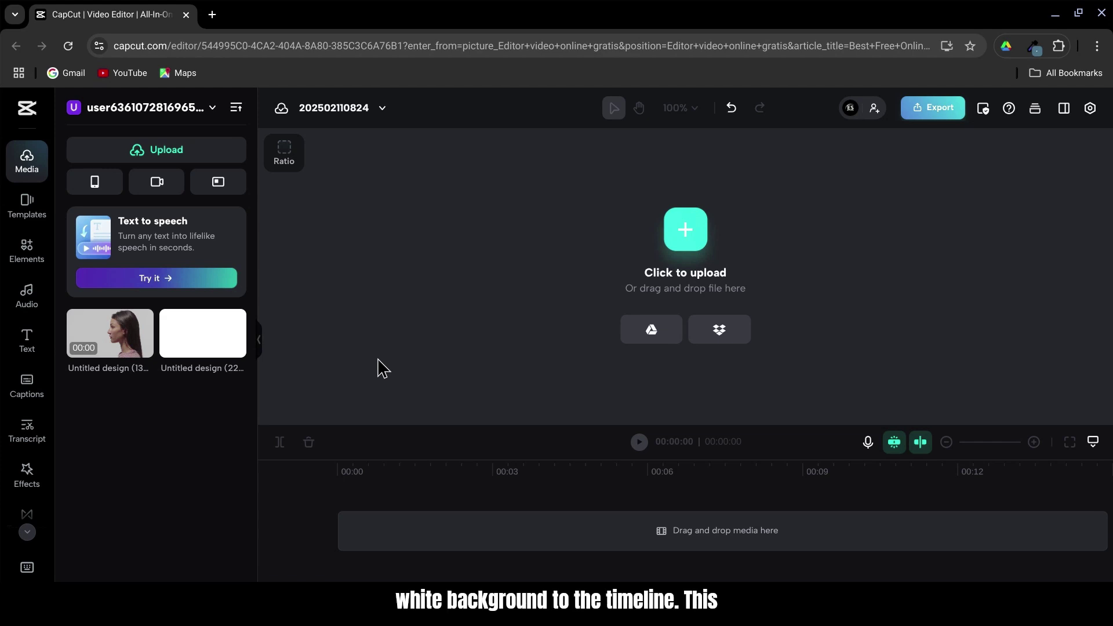
Step: Add the white image, overlay the portrait video above it, and stretch the image to 00:09:06
click(209, 340)
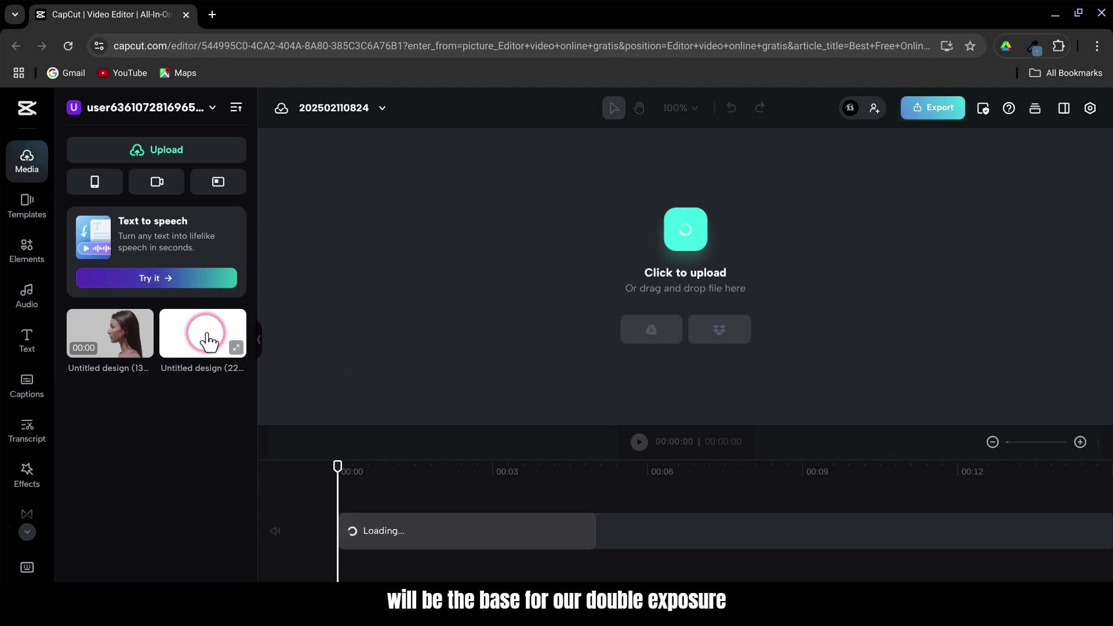
drag(117, 337, 534, 557)
click(800, 527)
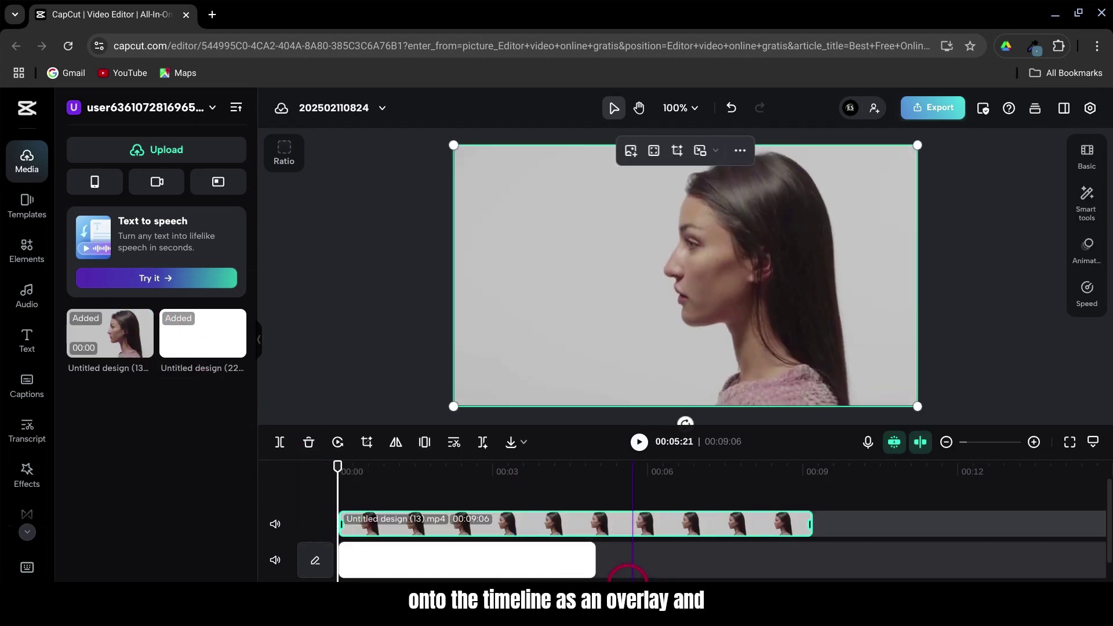
click(602, 564)
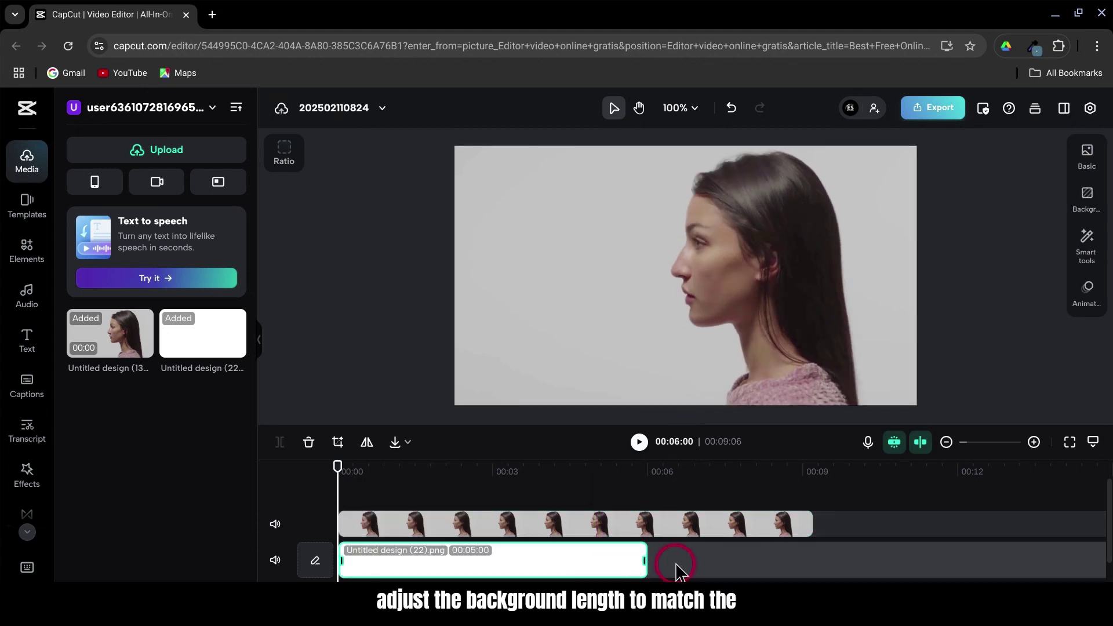
drag(604, 564, 813, 565)
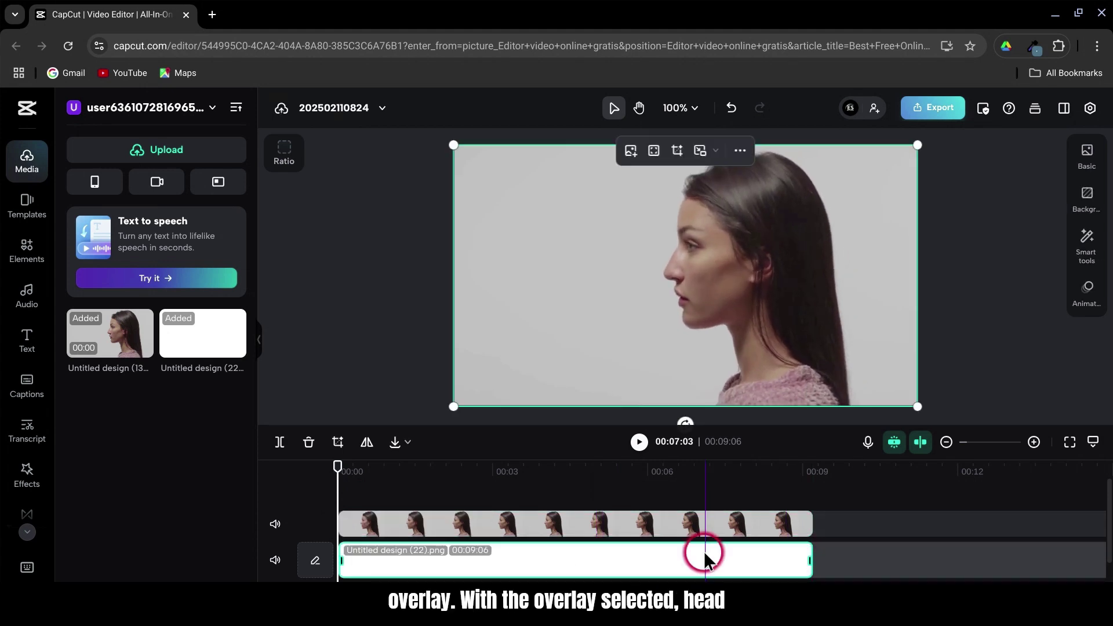
click(588, 524)
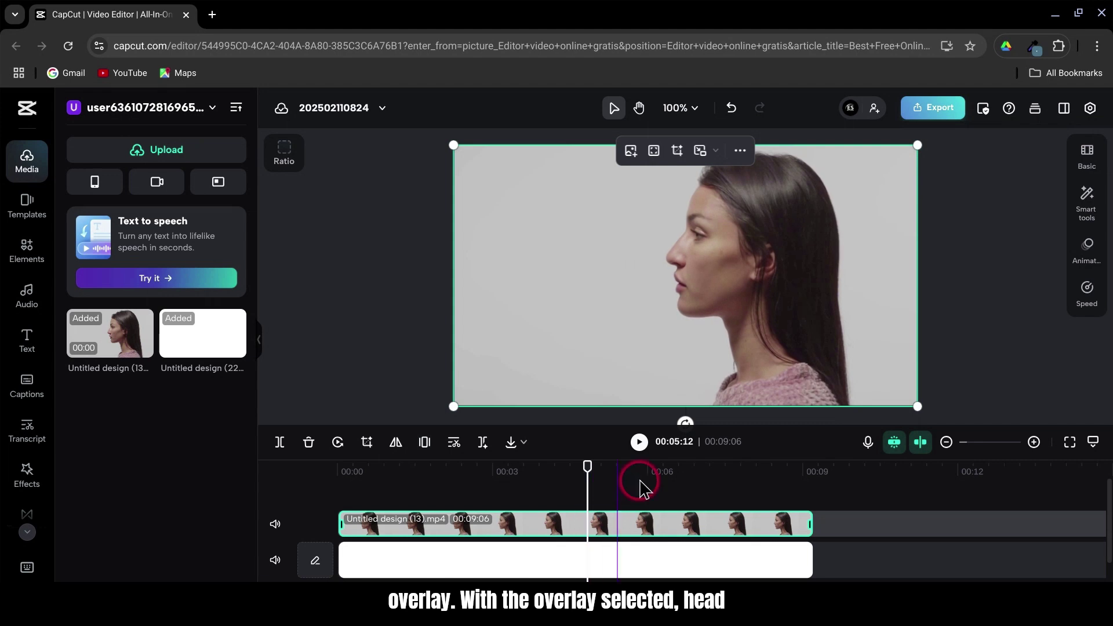
Step: Apply Remove background's Auto removal to the portrait video
click(1086, 201)
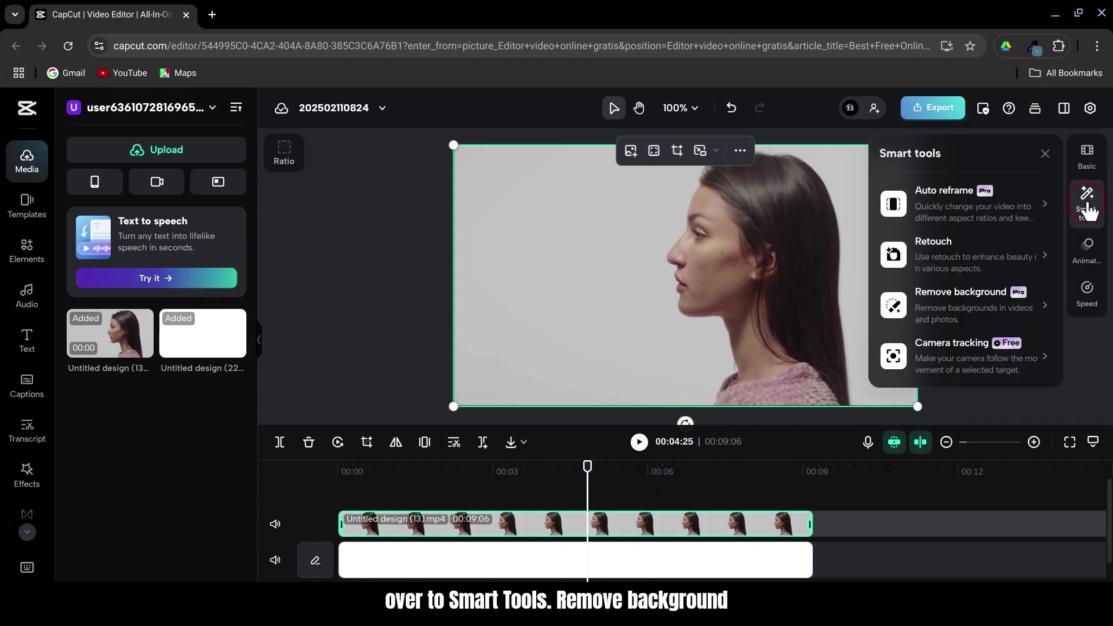
click(1045, 307)
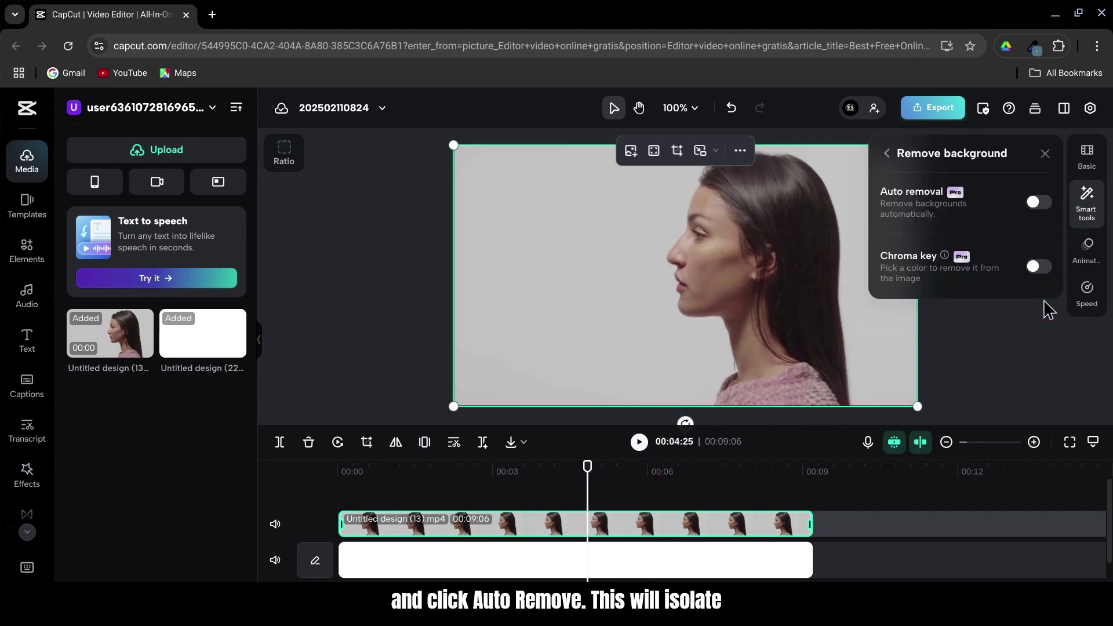
click(1040, 202)
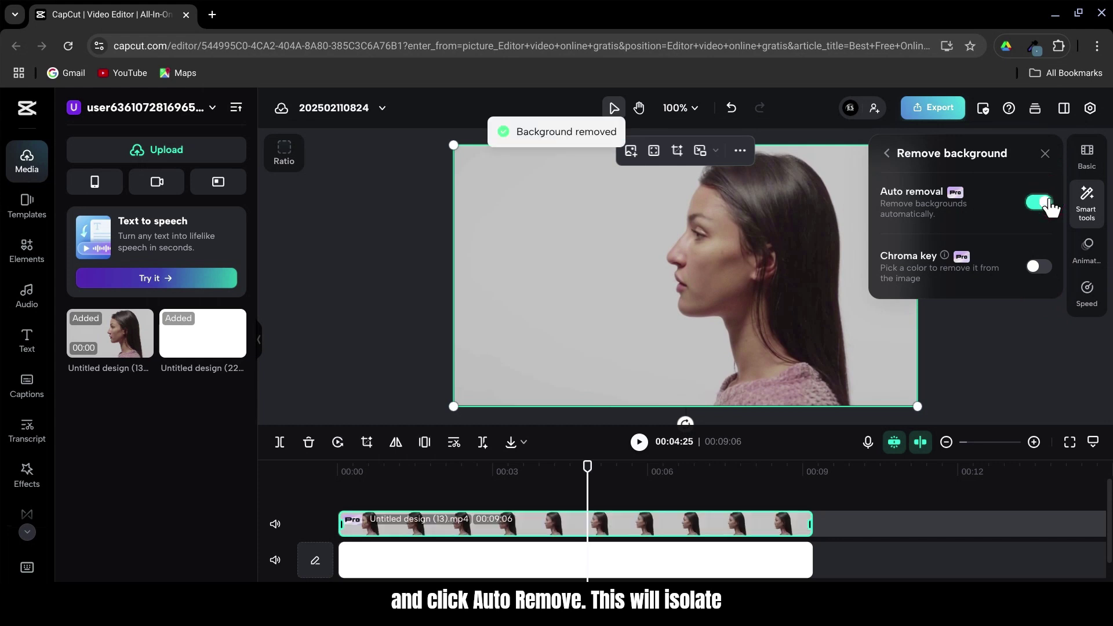
click(1045, 155)
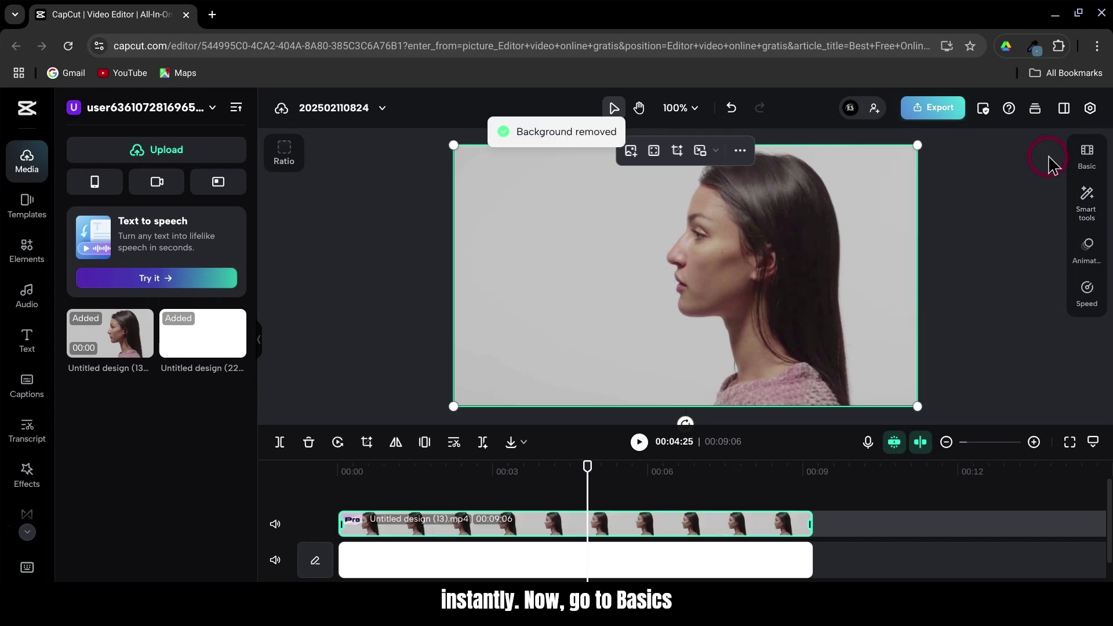
Step: Drag a point on the white RGB curve down under Color adjustment > Curves
click(1089, 153)
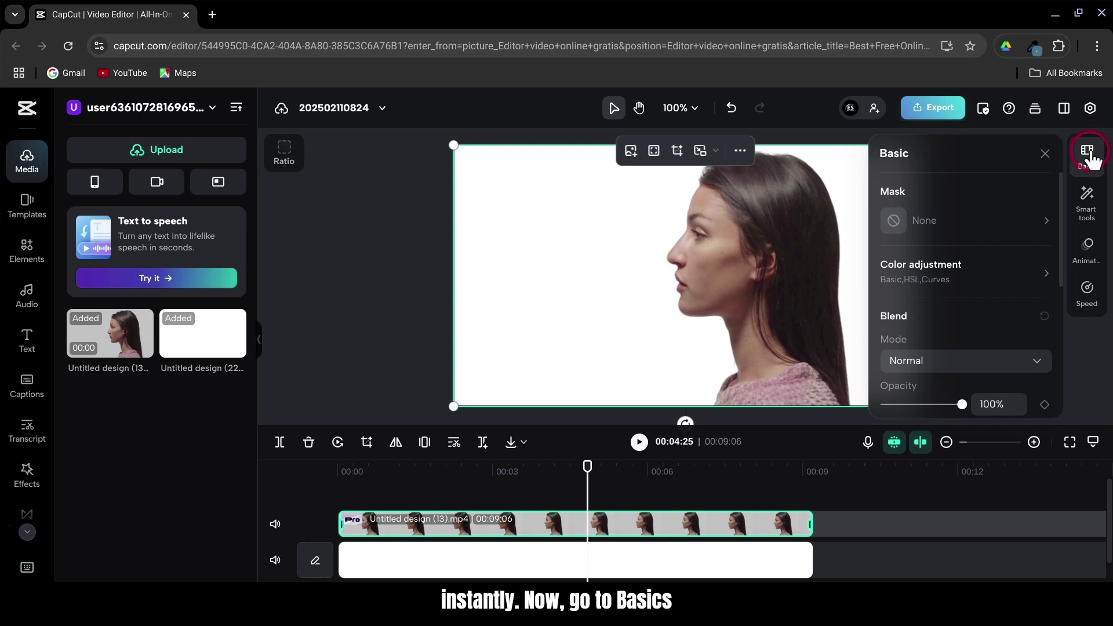
click(958, 274)
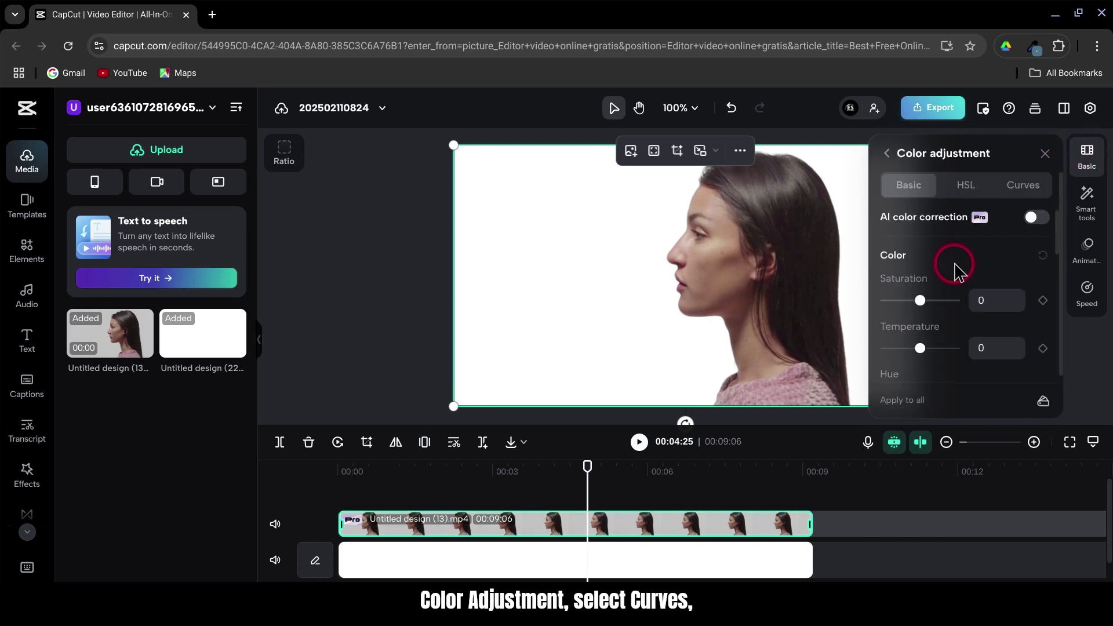
click(1020, 189)
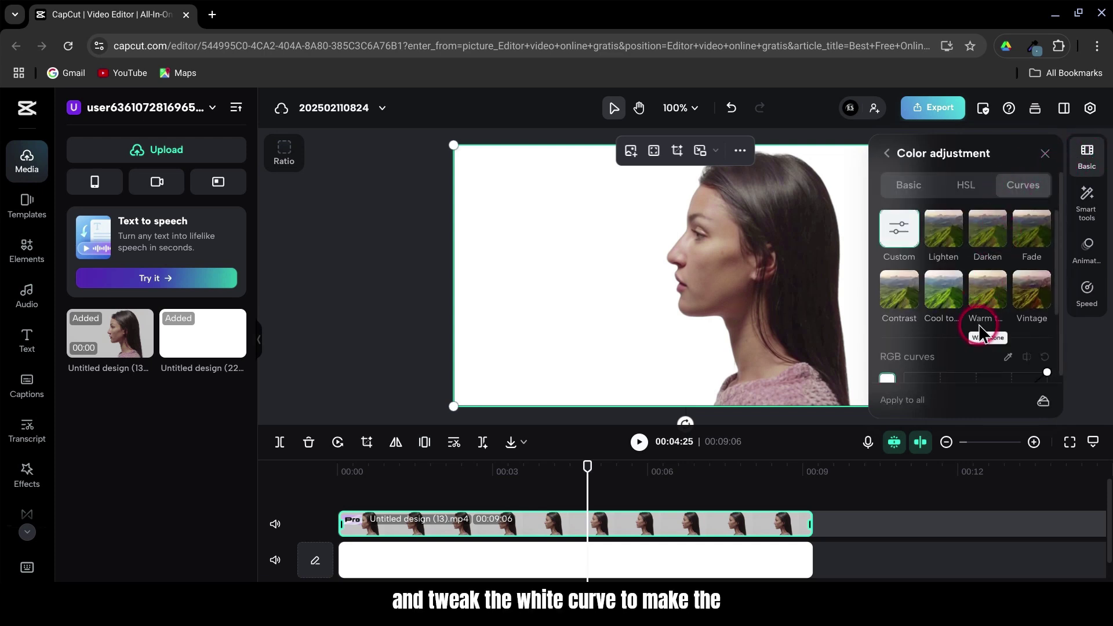
scroll(982, 329, down, 2)
drag(974, 305, 985, 319)
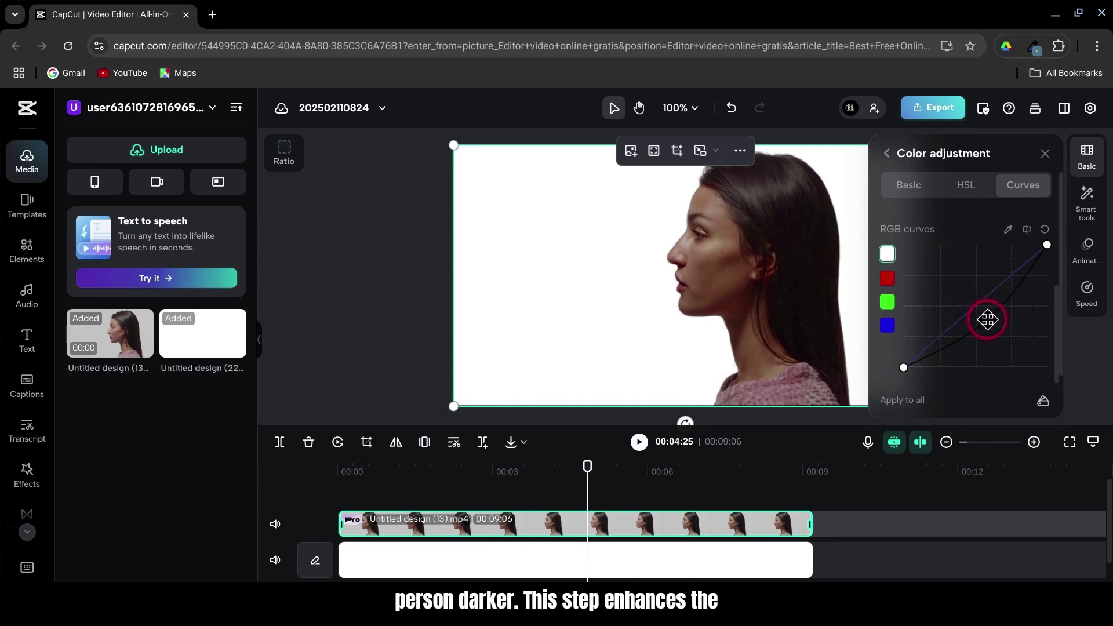
click(1043, 157)
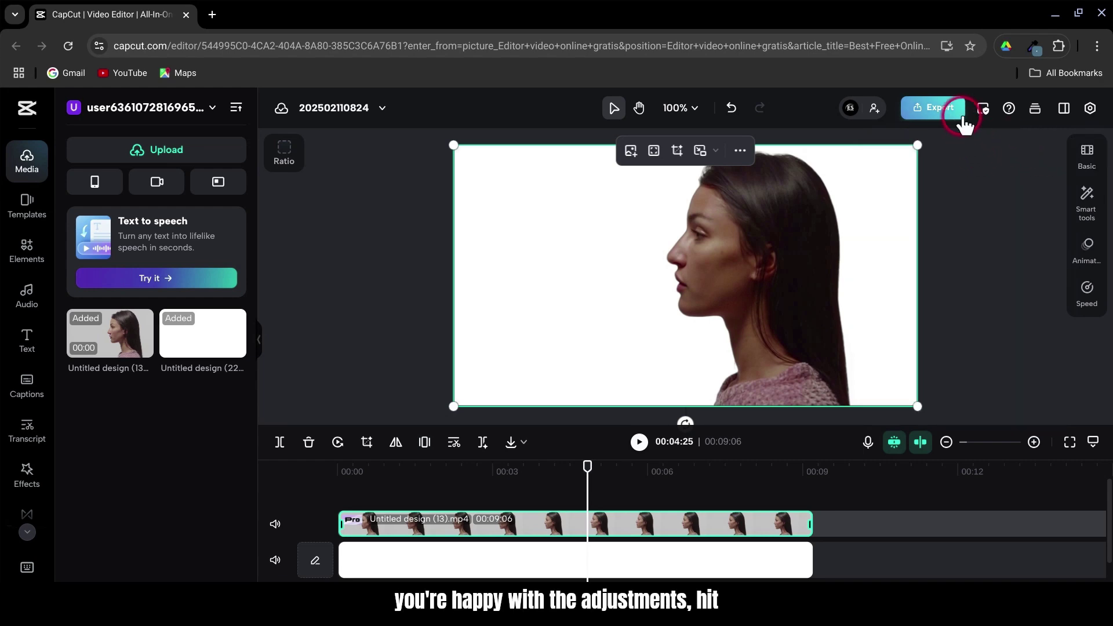
Step: Export the portrait, then stack the forest over edit studio (2).mp4, trimmed to 00:09:06
click(941, 110)
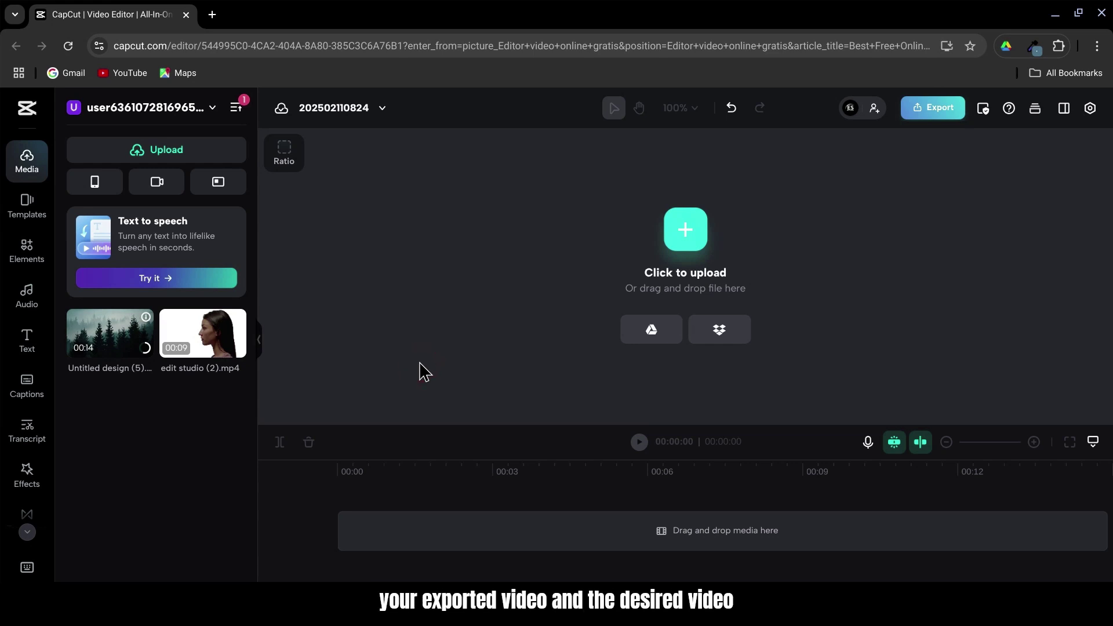
click(197, 337)
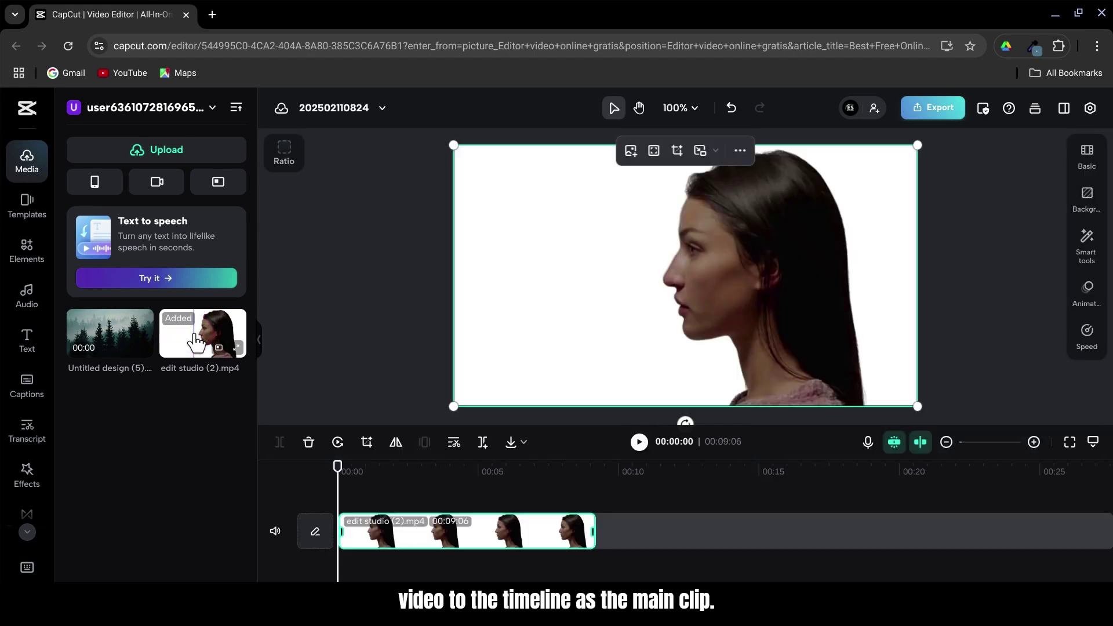
mouse_move(105, 336)
mouse_down()
mouse_move(369, 475)
mouse_move(357, 493)
mouse_up()
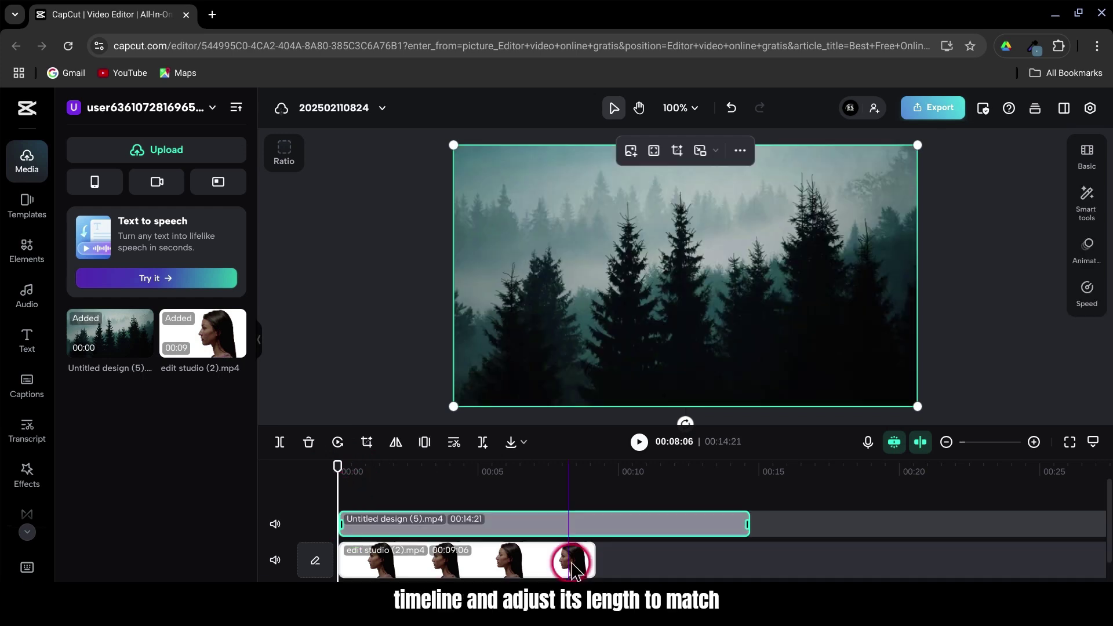
drag(747, 520, 596, 525)
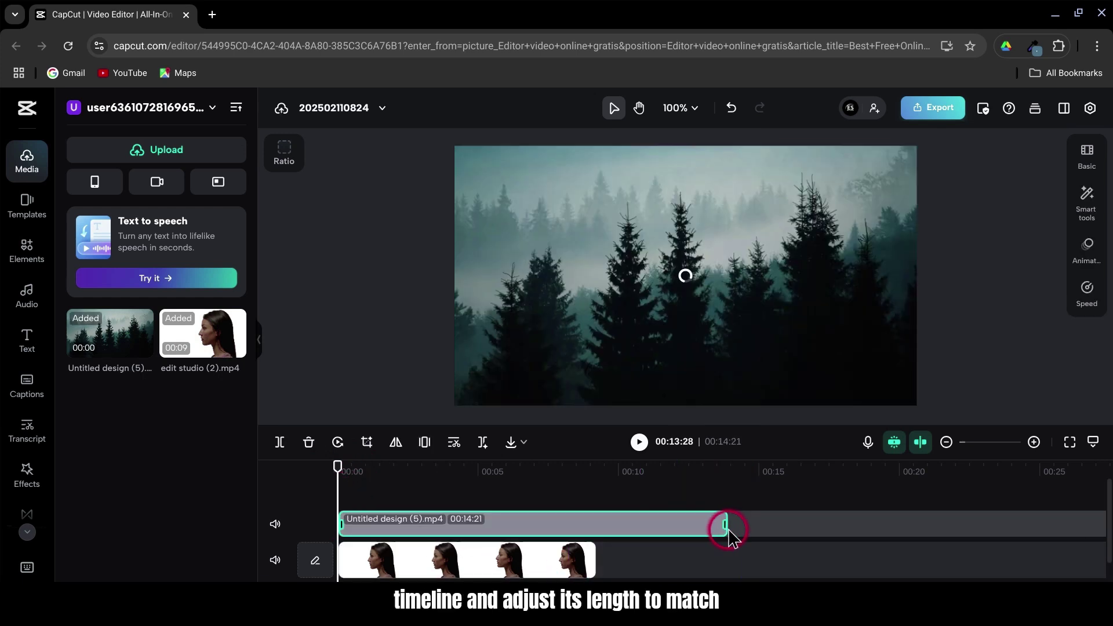
Step: Set the forest overlay's blend mode to Screen and its opacity to about 62%
click(380, 524)
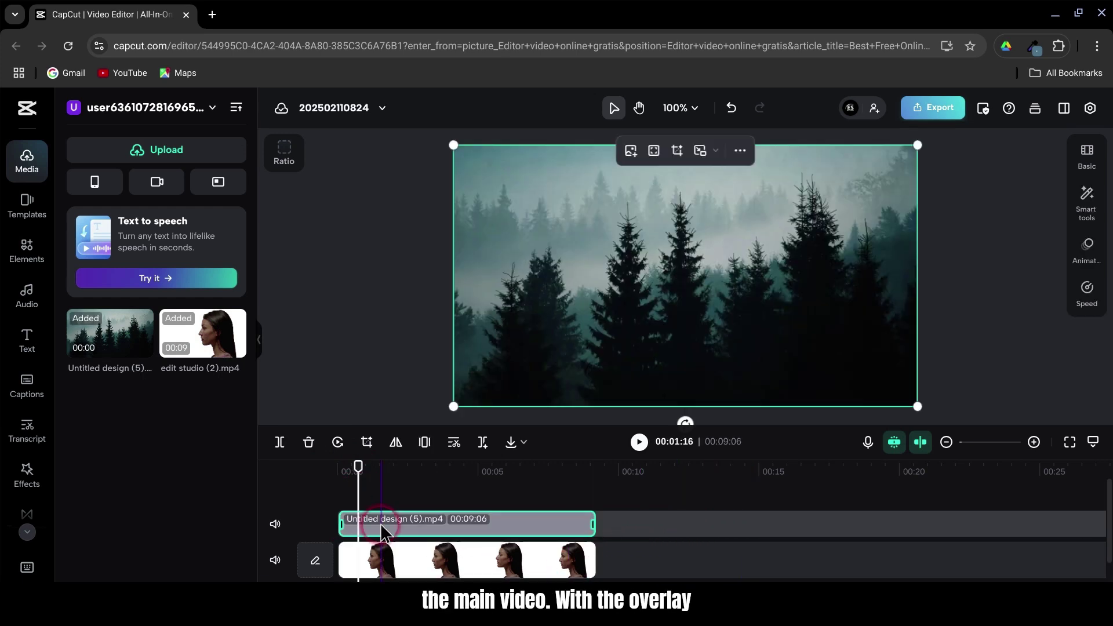
click(1089, 153)
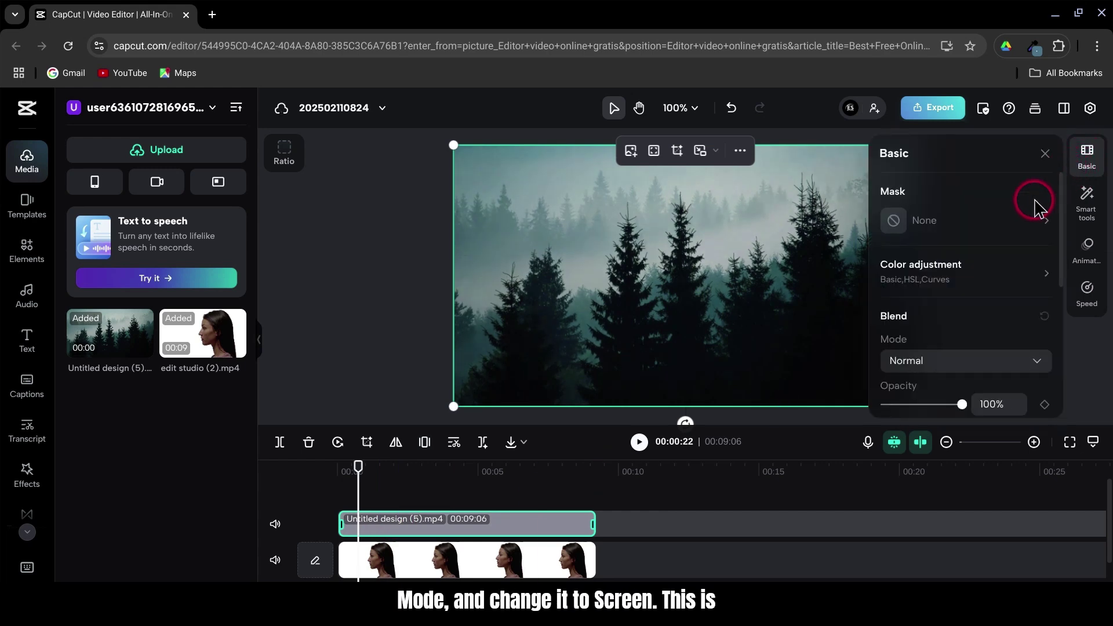
click(1015, 362)
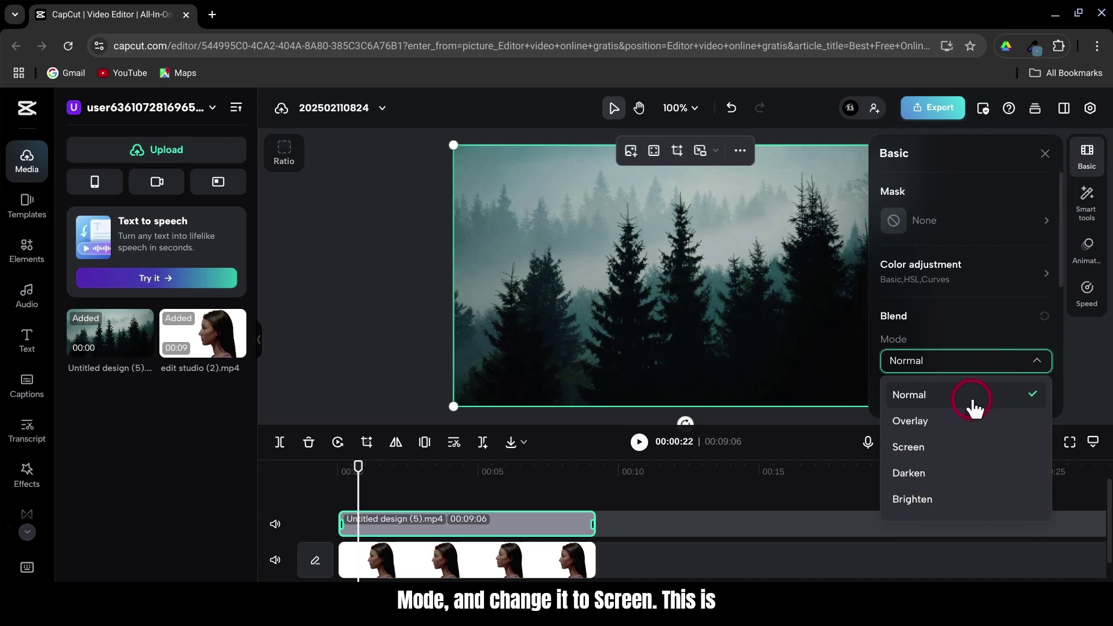
click(941, 448)
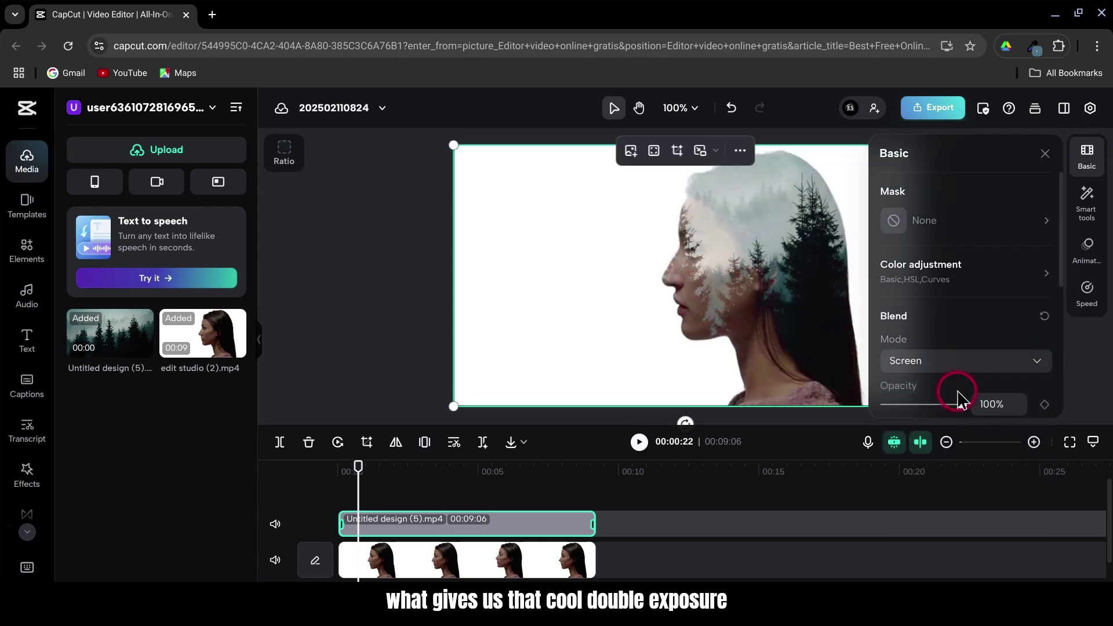
scroll(959, 399, down, 1)
drag(962, 355, 936, 362)
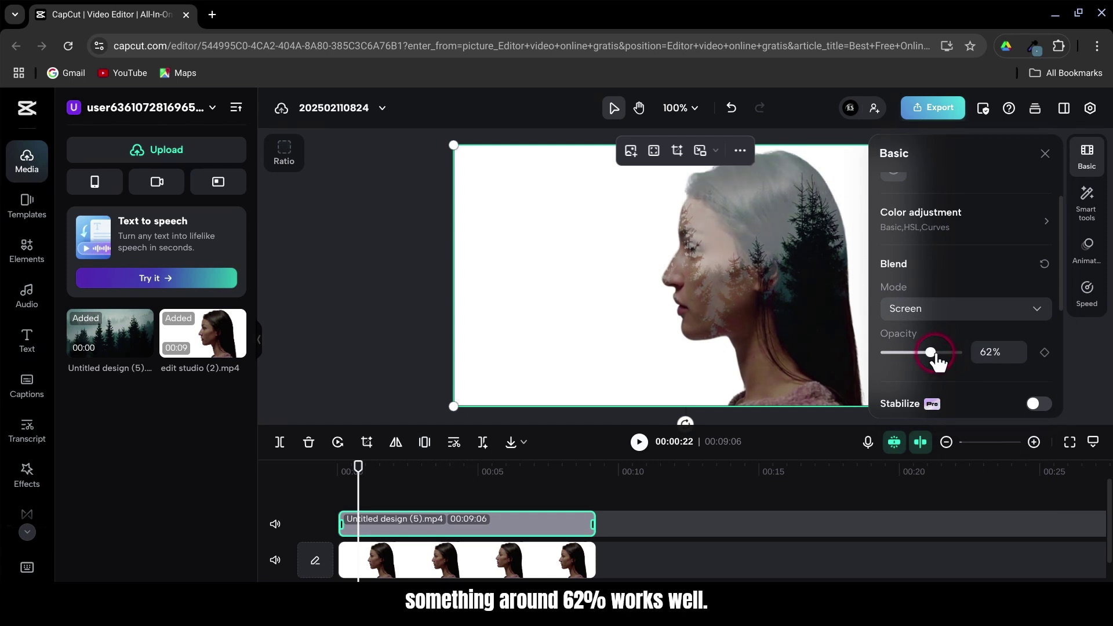
click(1043, 154)
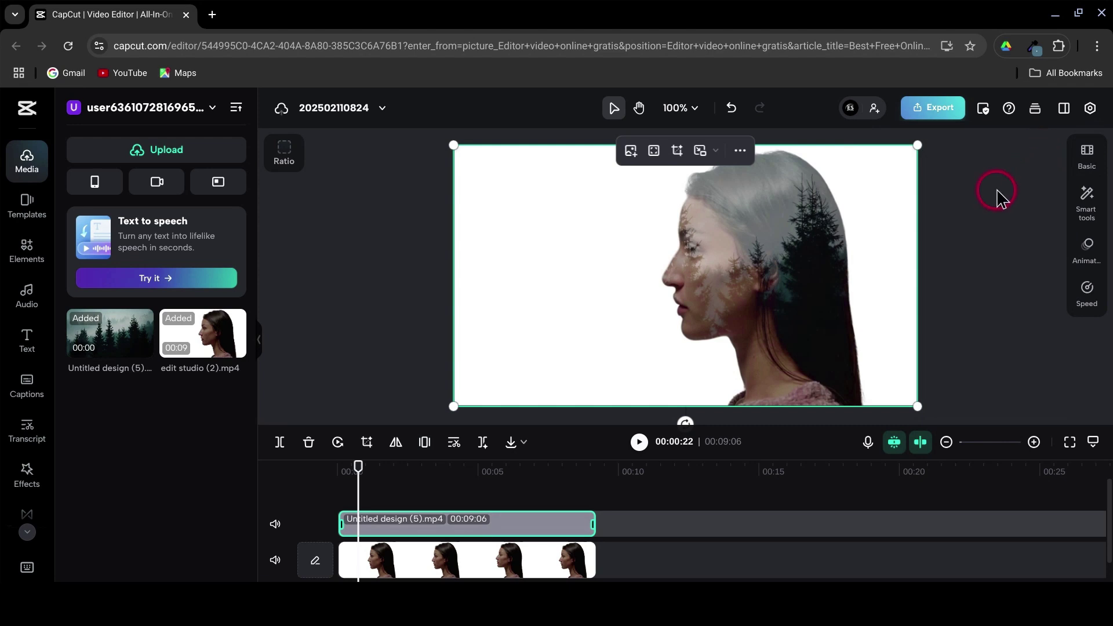
Step: Drag the forest overlay right in the preview canvas so its trees fill the woman's head
mouse_move(741, 319)
mouse_down()
mouse_move(839, 319)
mouse_move(830, 319)
mouse_up()
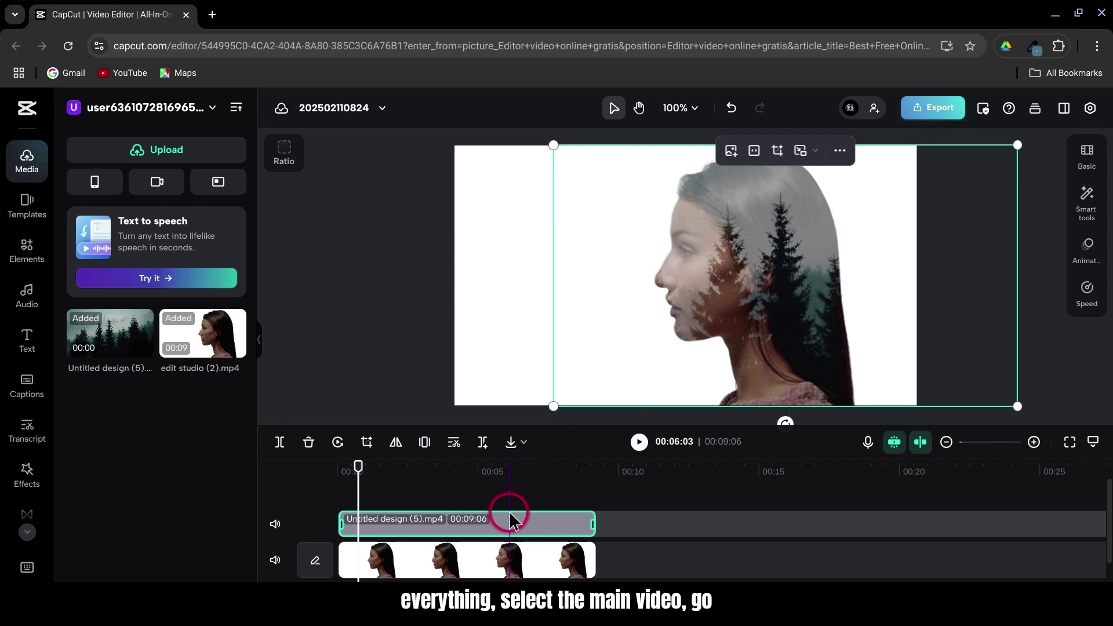
Step: Set the portrait main clip's Contrast to 20 and Highlight to about 47
click(486, 558)
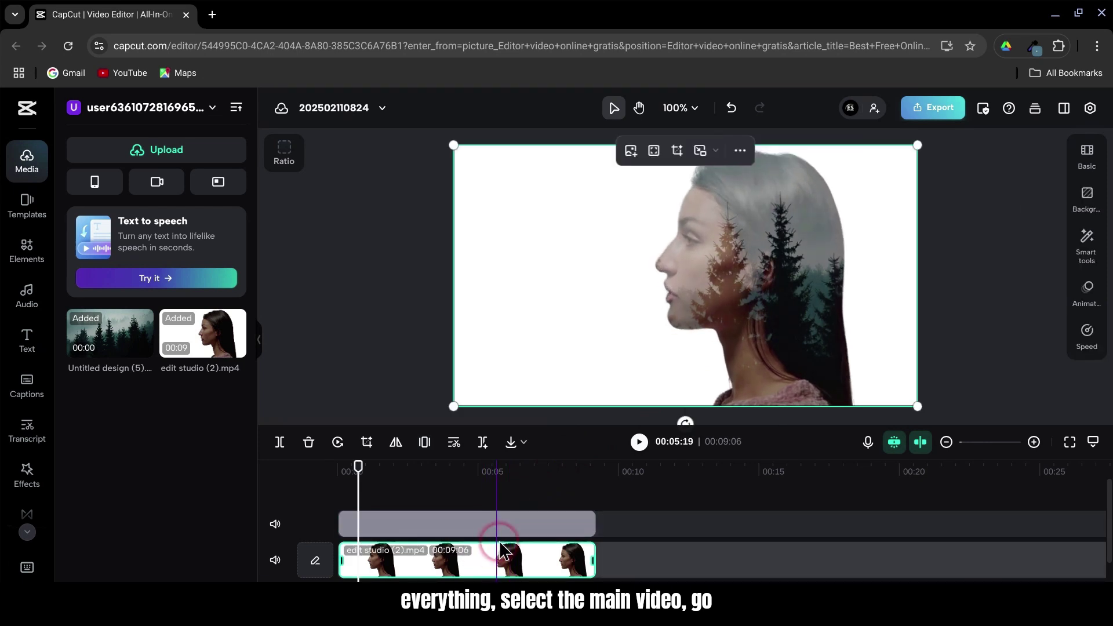
click(1084, 158)
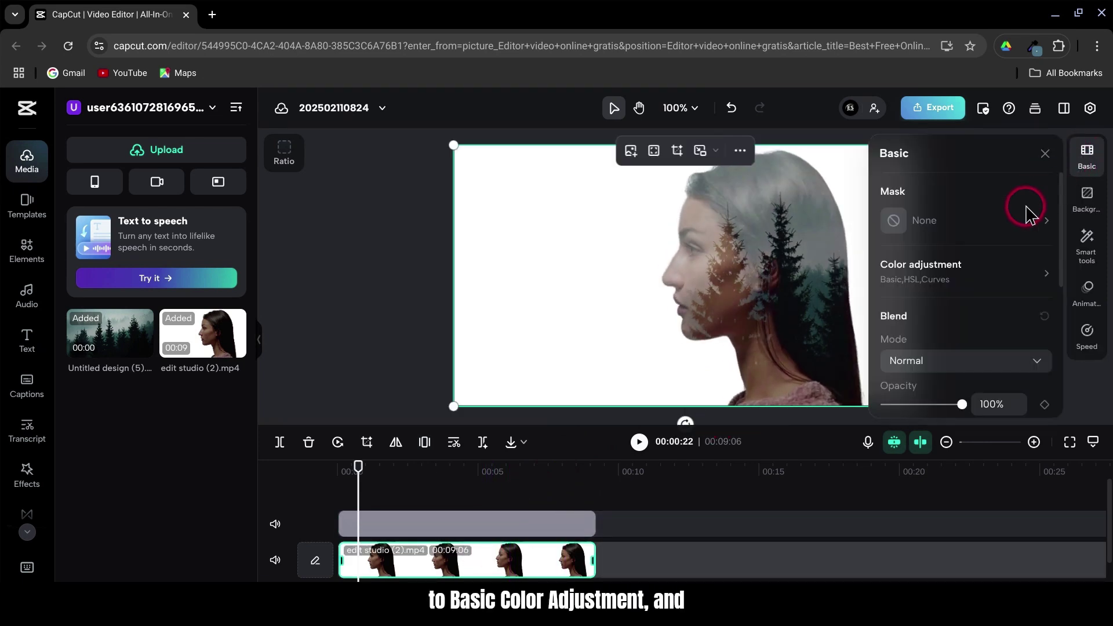
click(976, 274)
scroll(970, 277, down, 3)
scroll(945, 291, down, 2)
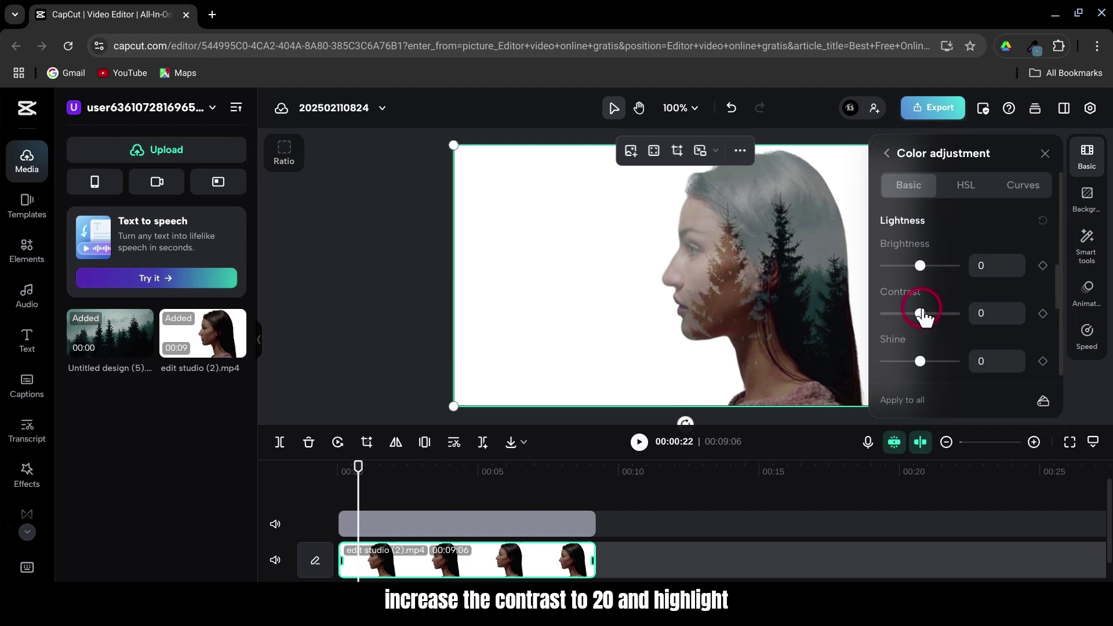
drag(920, 313, 936, 314)
scroll(931, 310, down, 2)
scroll(927, 304, down, 1)
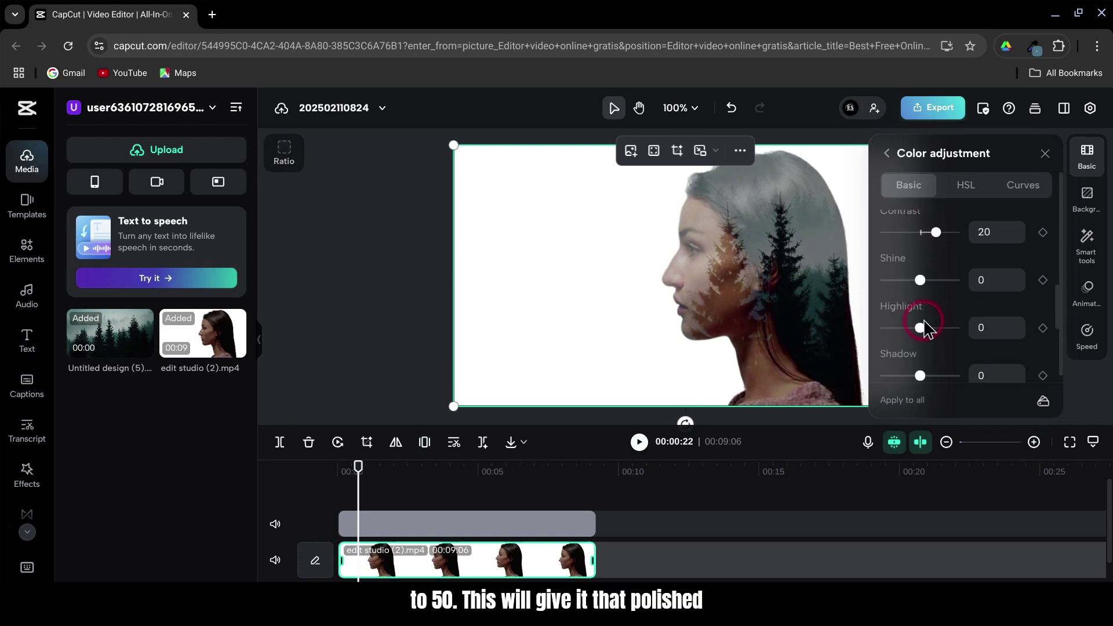
drag(951, 329, 957, 328)
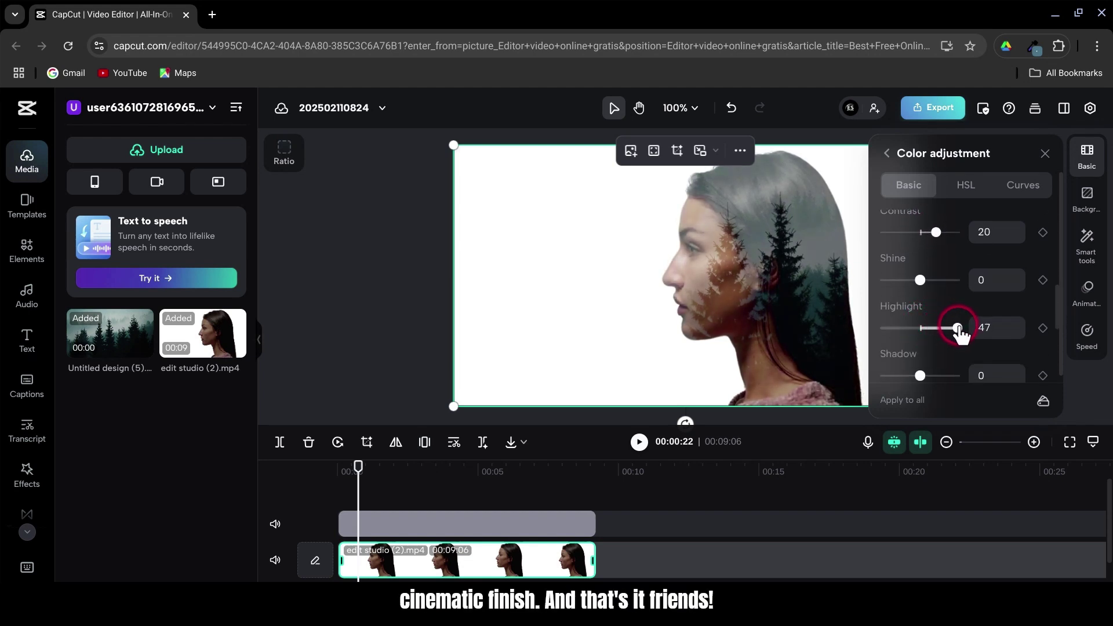